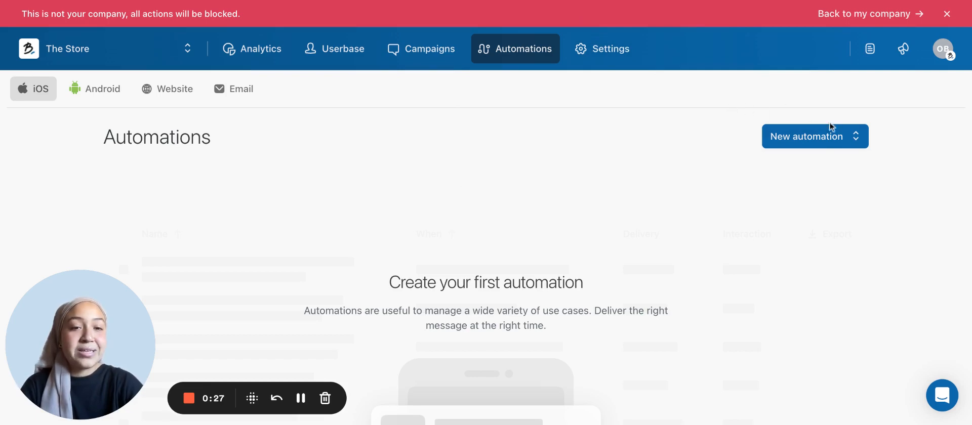
- Create a new iOS push notification automation named "Onboarding" and check its label options without associating any
left_click(838, 140)
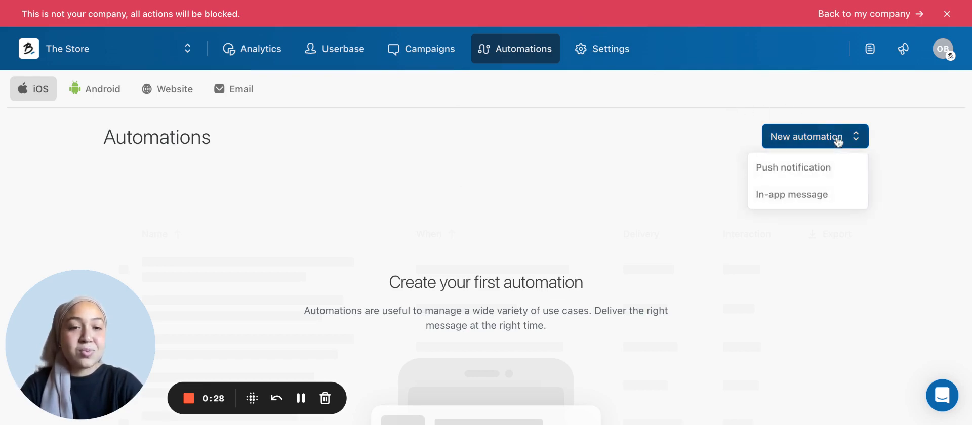
left_click(829, 168)
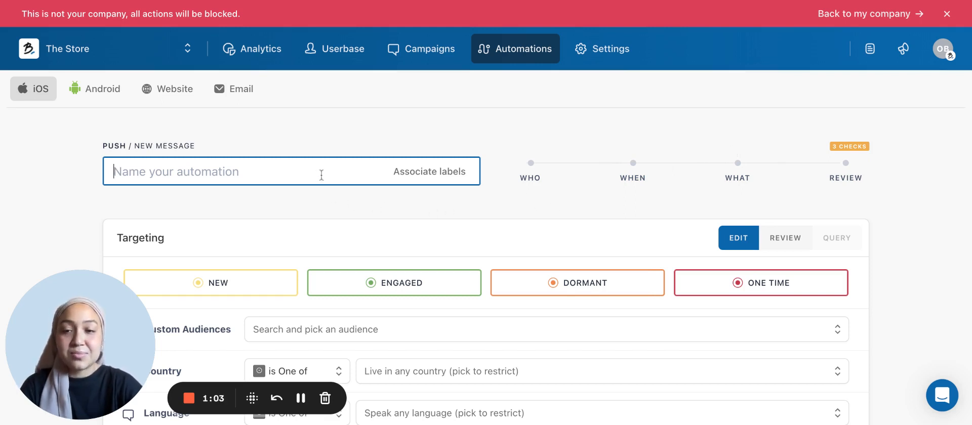
type("On")
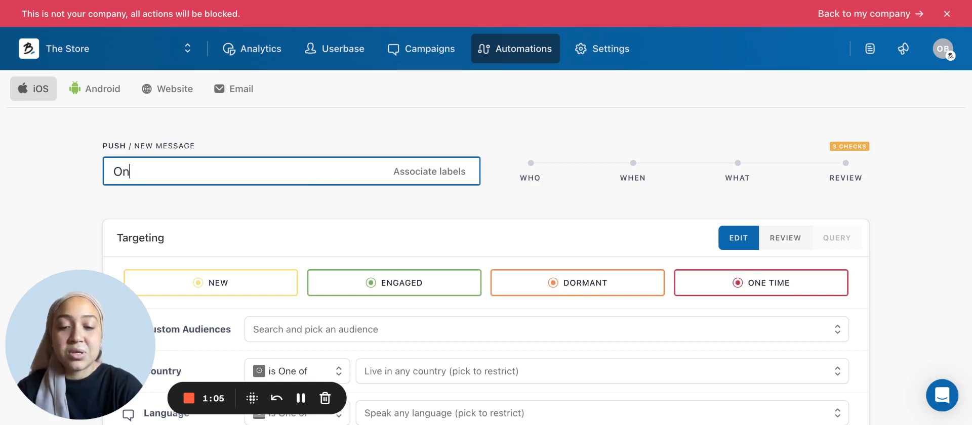
type("boarding")
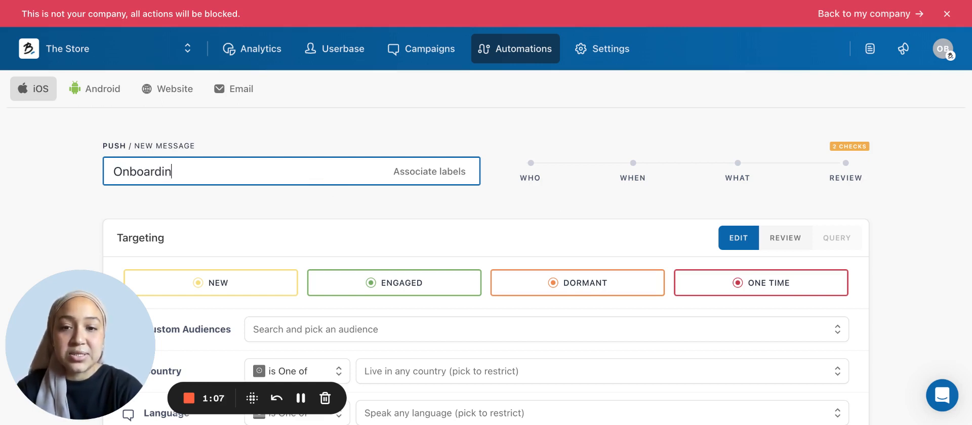
left_click(420, 172)
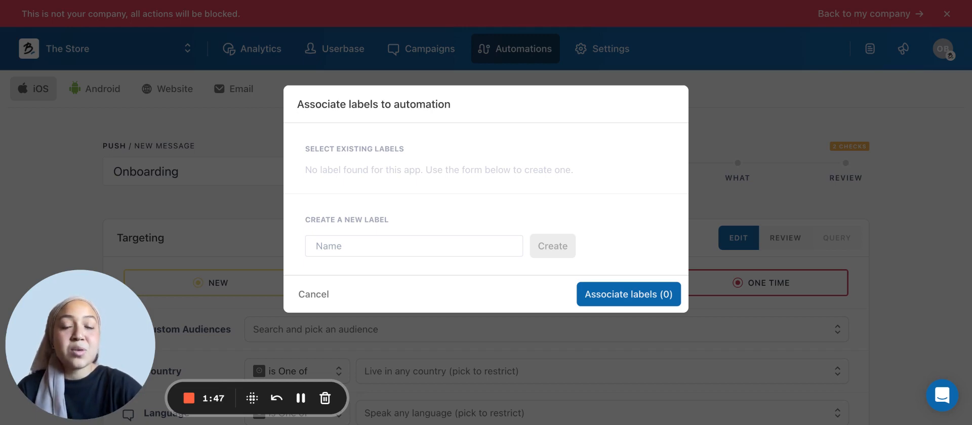
key("Escape")
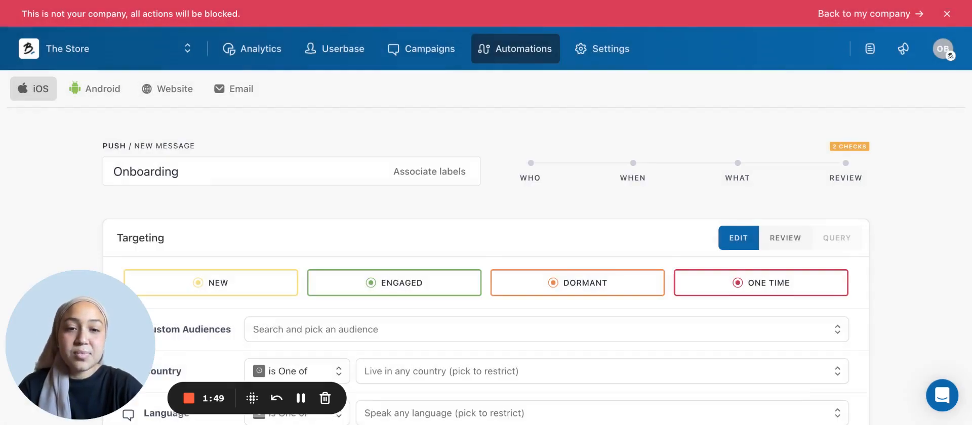
- Exclude One Time users from the automation's targeting
scroll(486, 212, "down", 3)
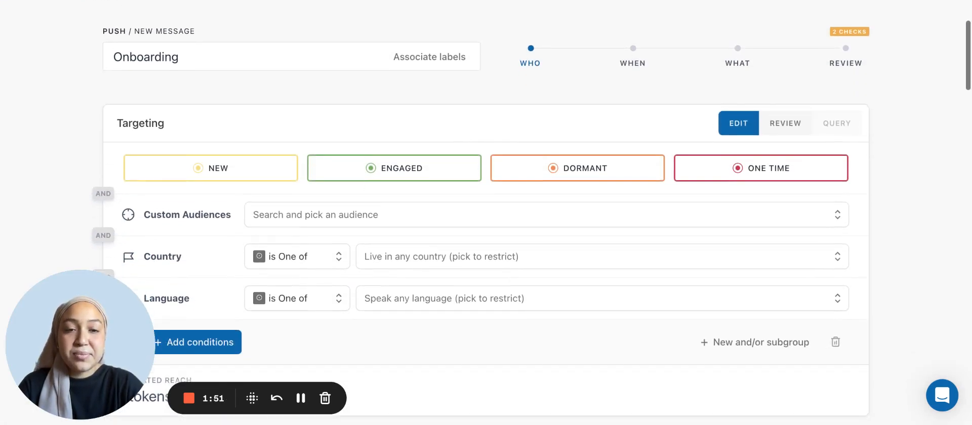
scroll(486, 213, "down", 2)
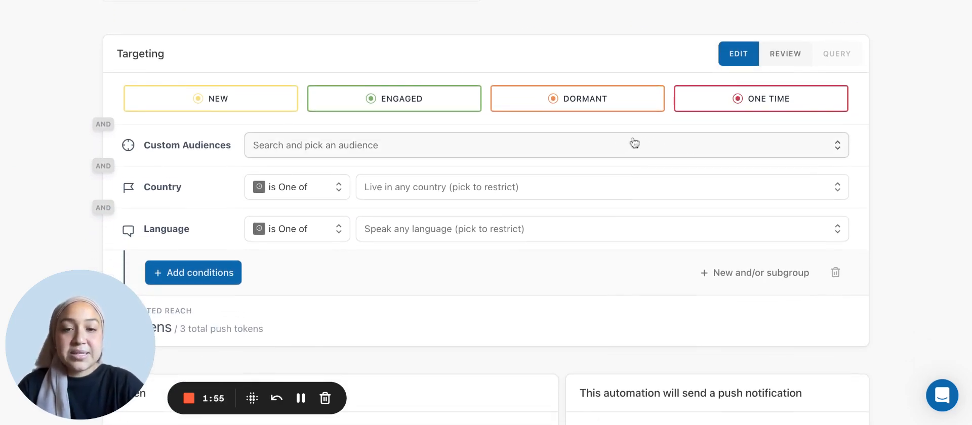
mouse_move(694, 97)
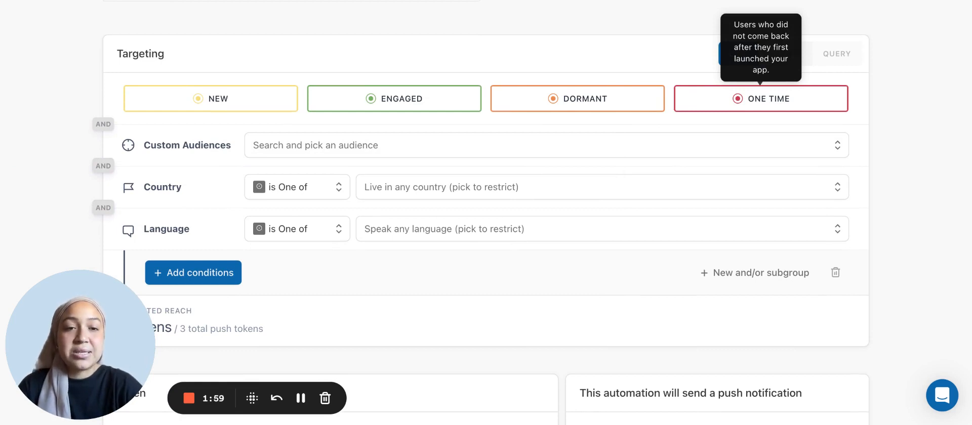
left_click(759, 99)
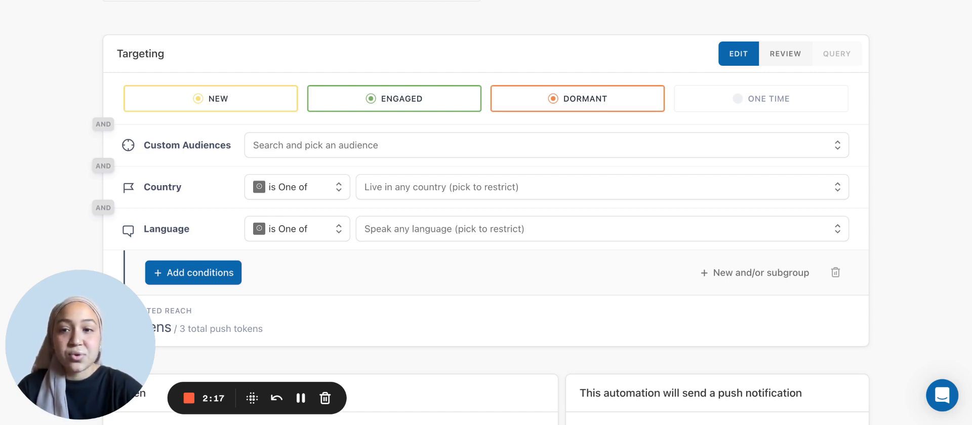
- Look through the native attributes, custom install data and custom user data available as additional targeting conditions
scroll(440, 403, "down", 2)
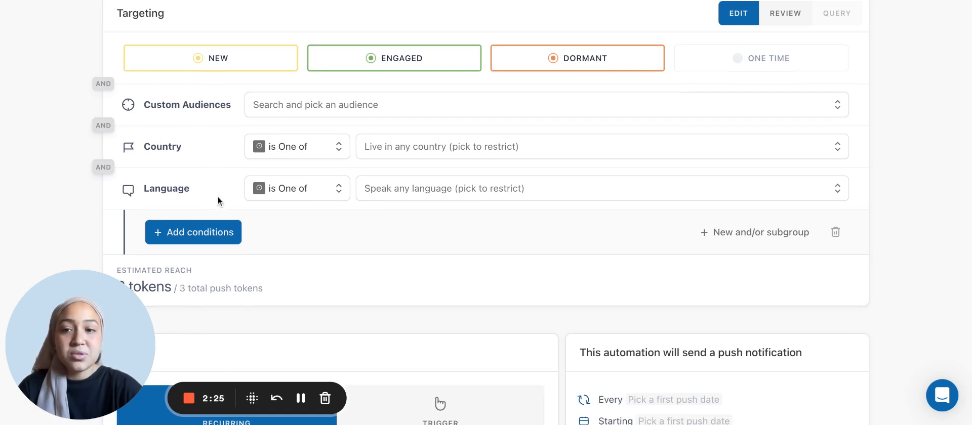
left_click(220, 235)
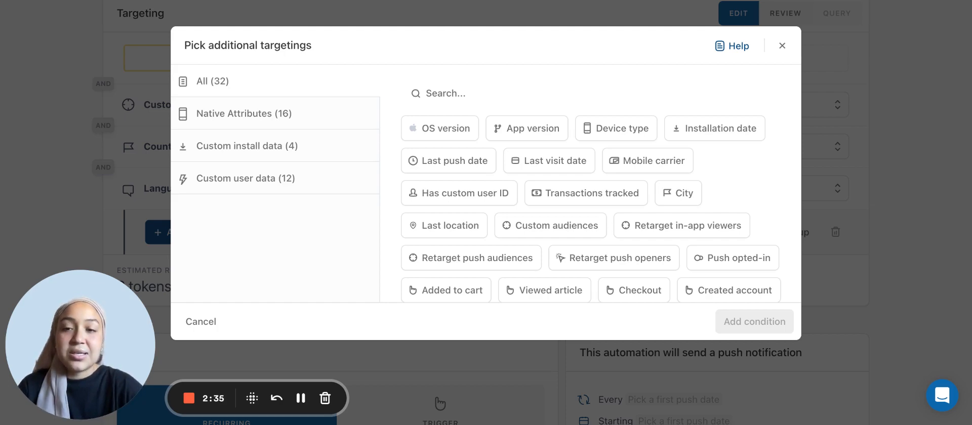
left_click(252, 124)
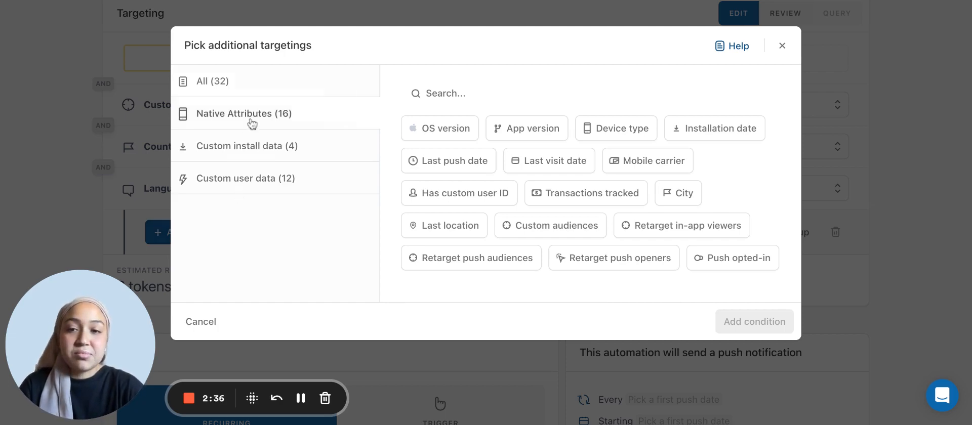
left_click(264, 151)
left_click(270, 180)
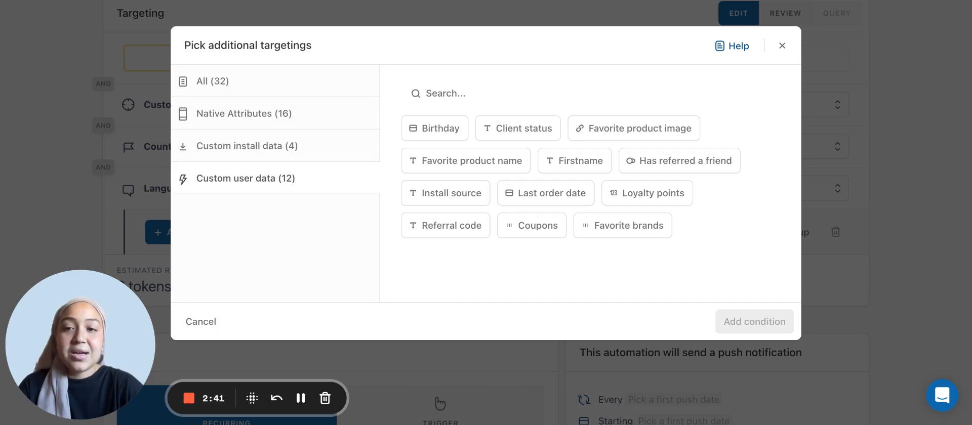
left_click(273, 116)
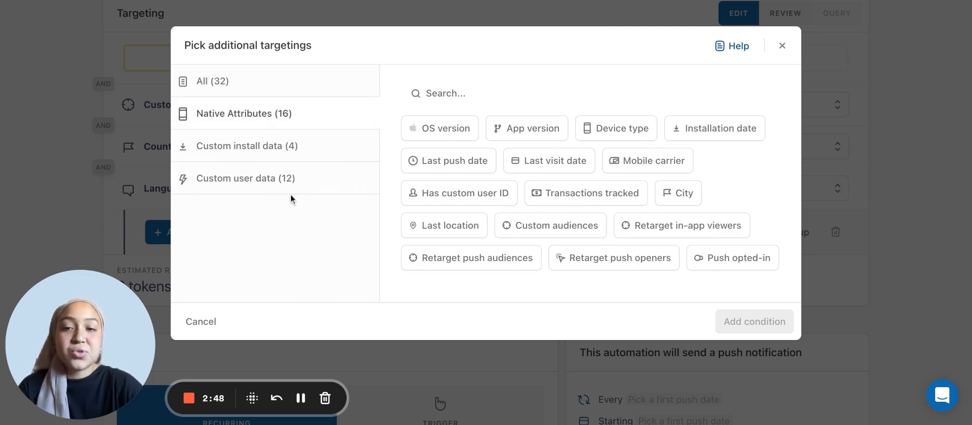
left_click(313, 154)
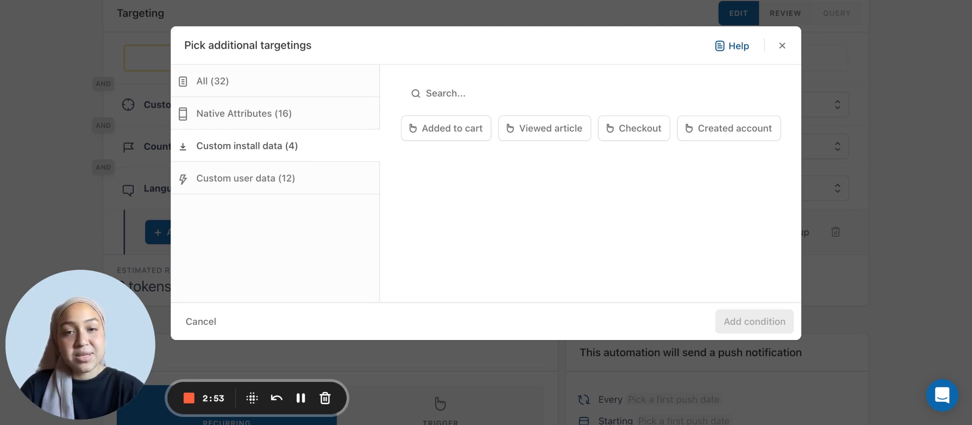
left_click(311, 187)
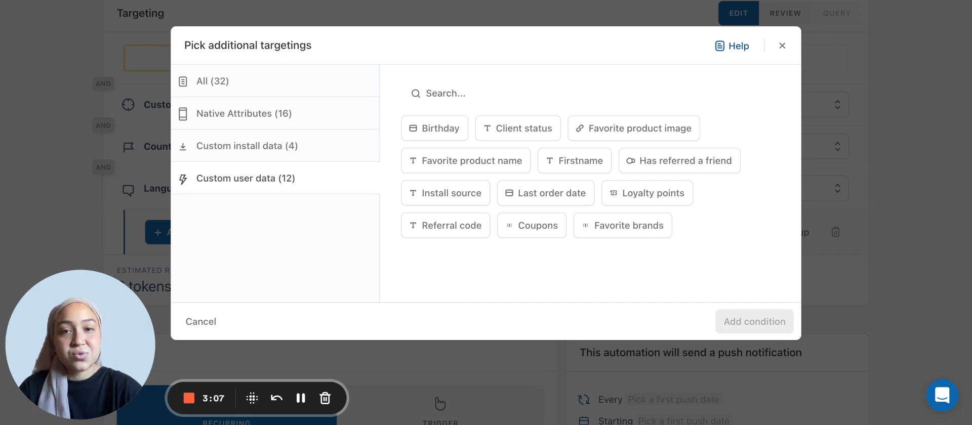
left_click(855, 178)
- Add an Installation date targeting condition for installs that occurred 1 day ago
scroll(855, 177, "down", 1)
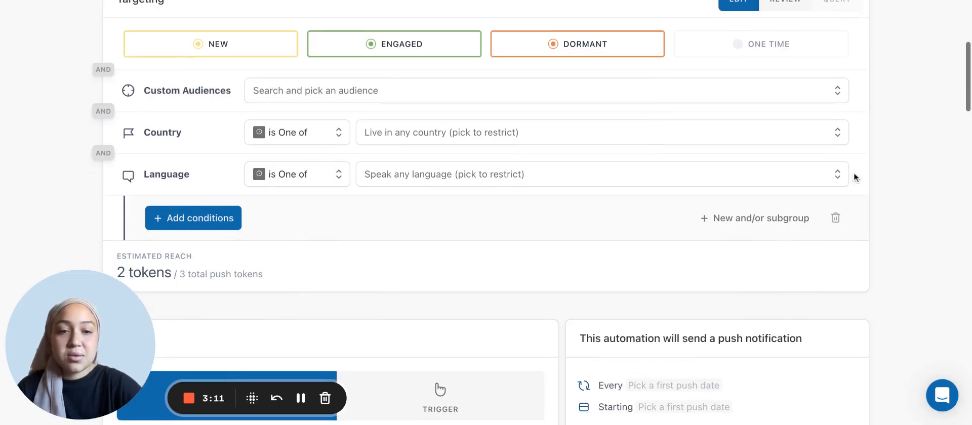
scroll(854, 177, "up", 1)
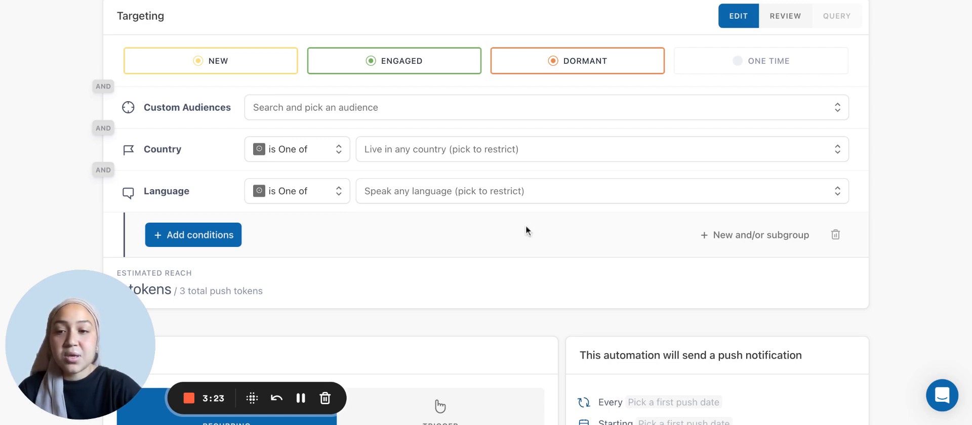
left_click(231, 241)
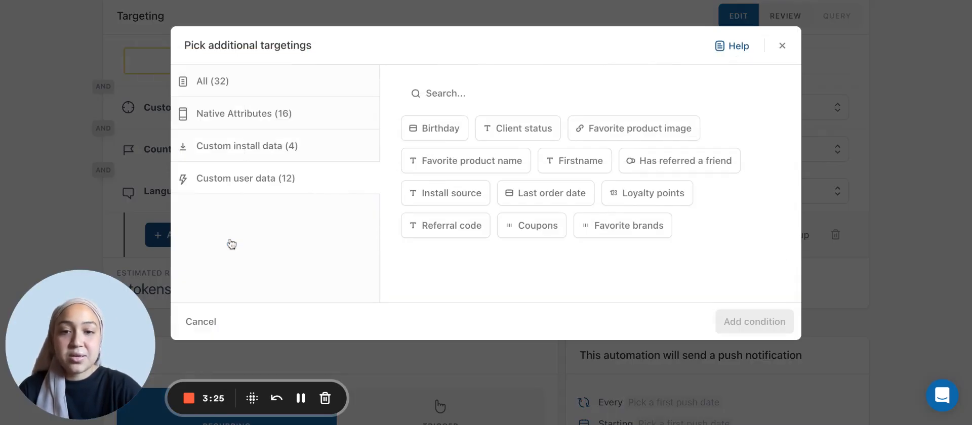
left_click(321, 119)
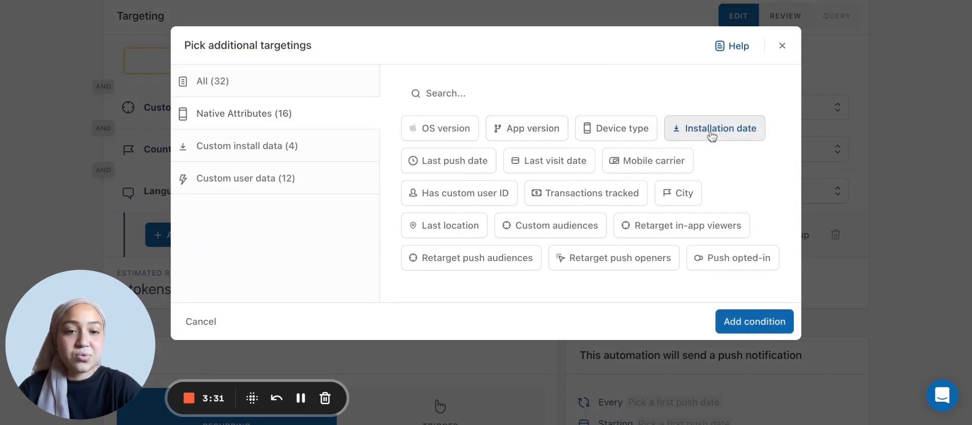
left_click(756, 322)
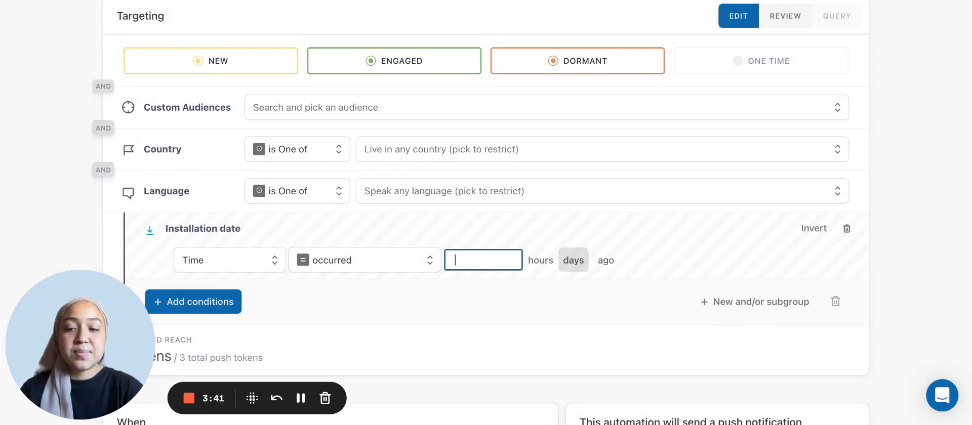
type("1")
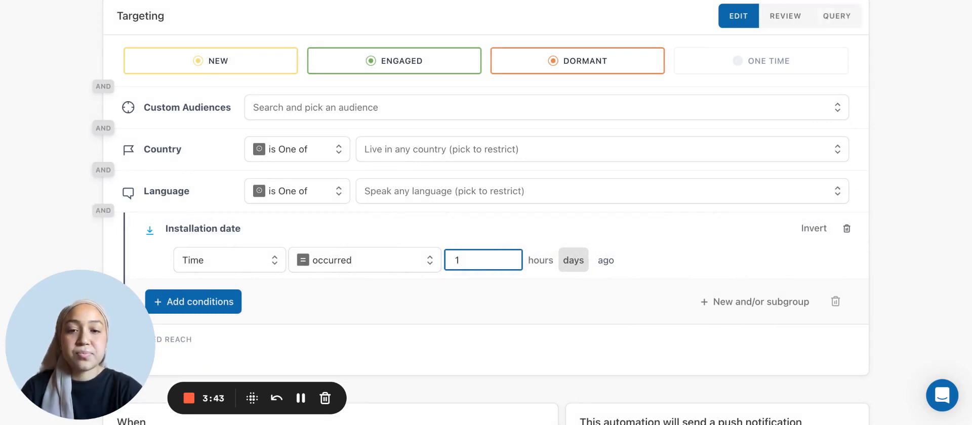
- Set the recurring automation's schedule to Global time (UTC)
scroll(440, 403, "down", 2)
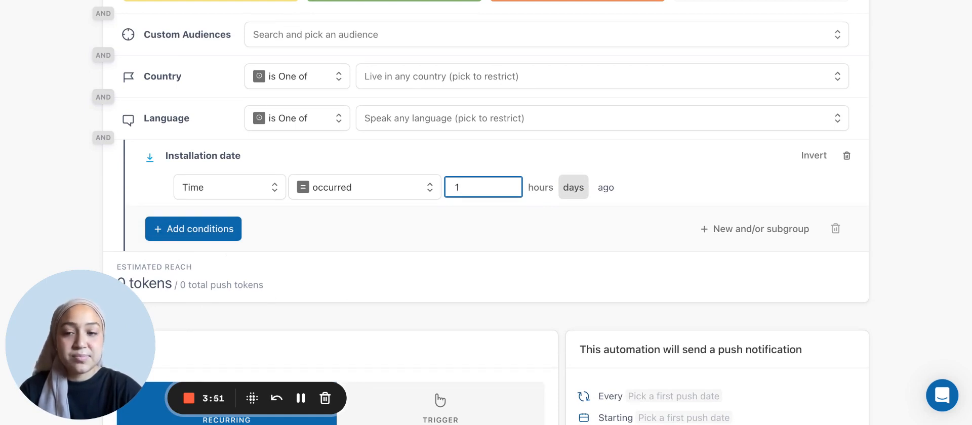
scroll(486, 212, "down", 2)
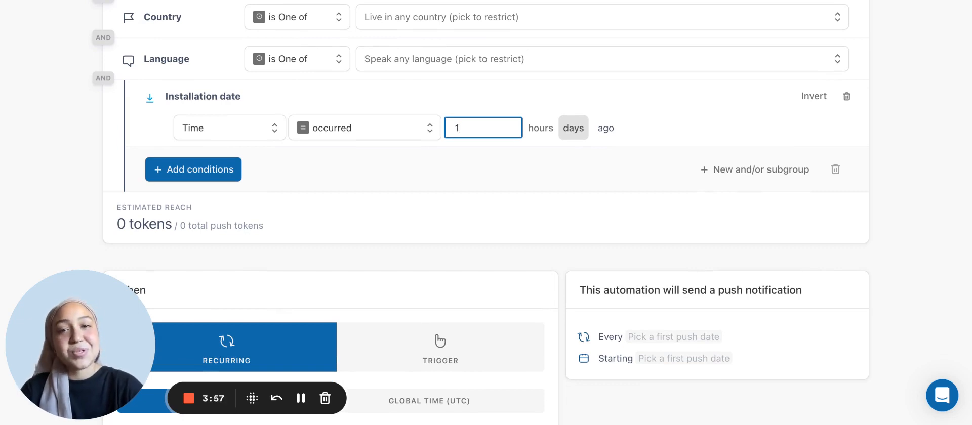
scroll(486, 213, "down", 3)
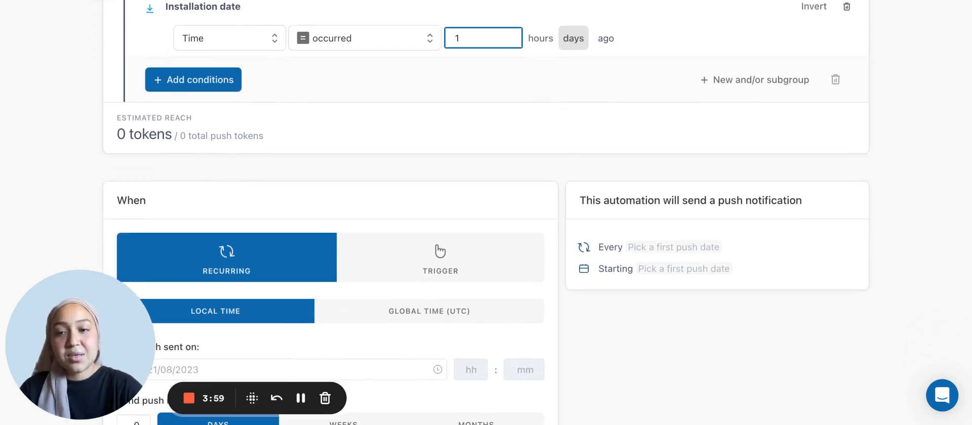
scroll(486, 212, "down", 4)
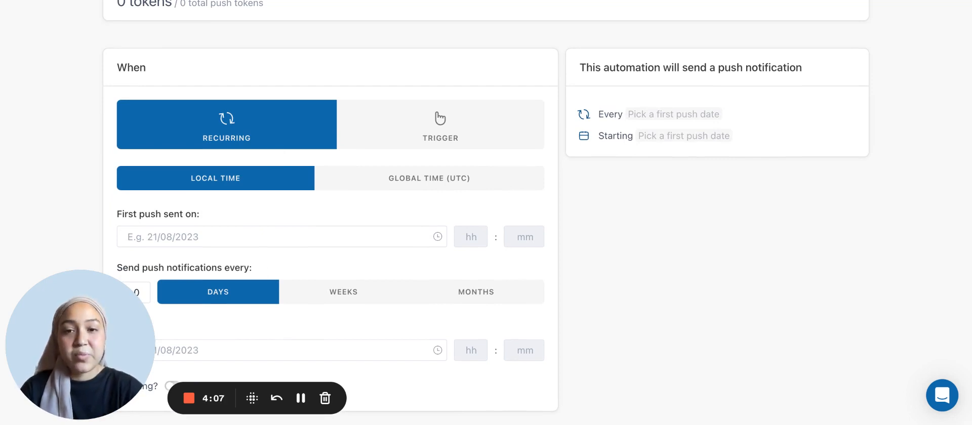
scroll(313, 145, "down", 2)
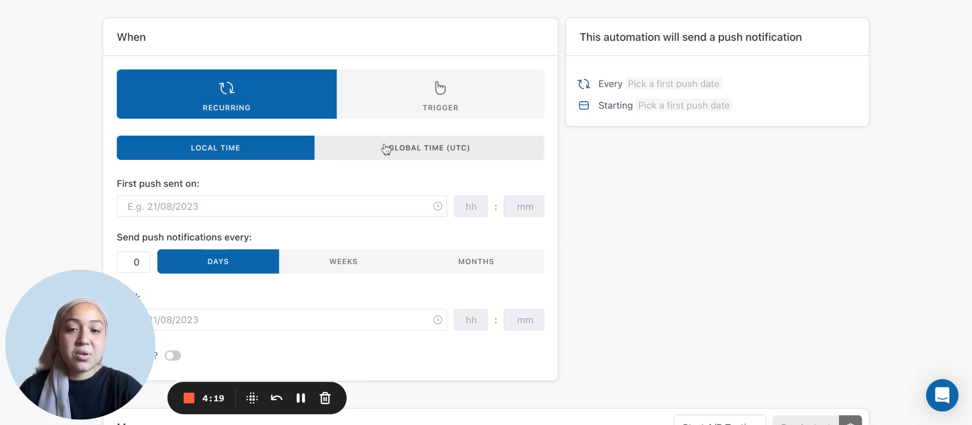
left_click(438, 152)
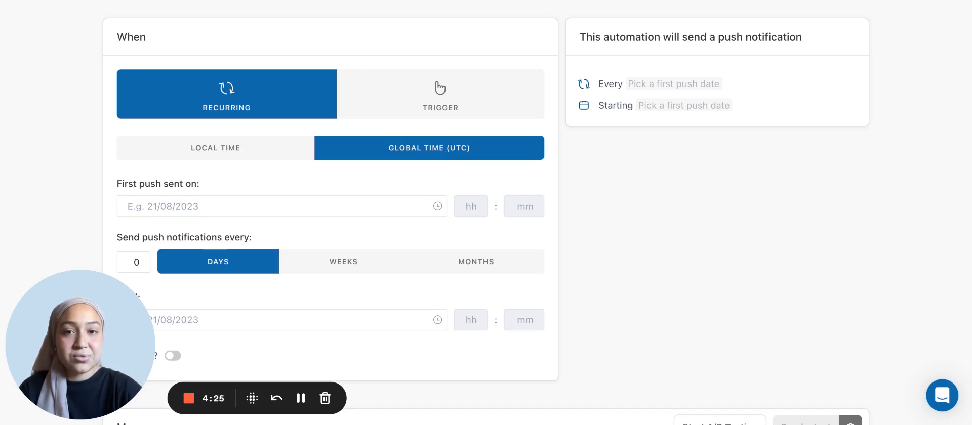
- Check the calendars for the first push and end dates, and set push notifications to repeat every 1 day
scroll(426, 154, "down", 3)
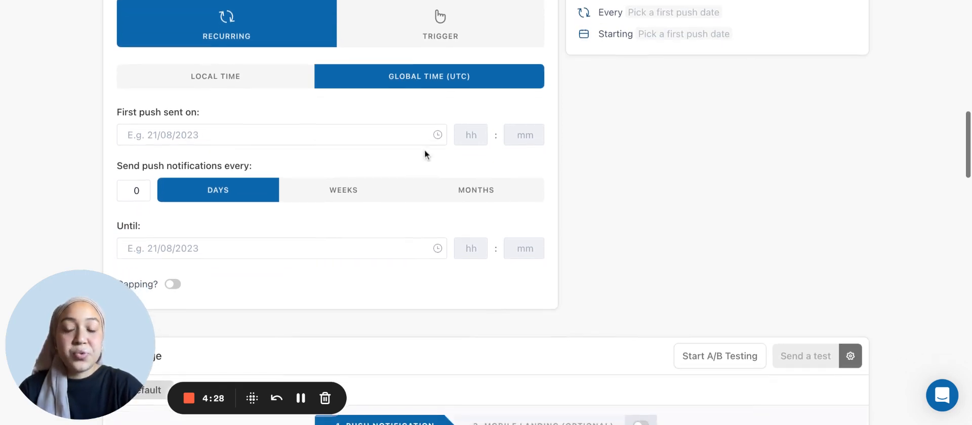
left_click(360, 135)
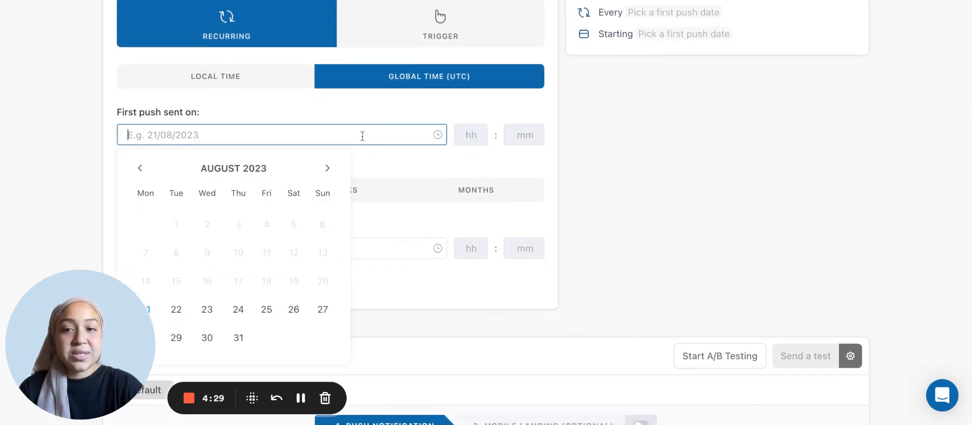
left_click(395, 247)
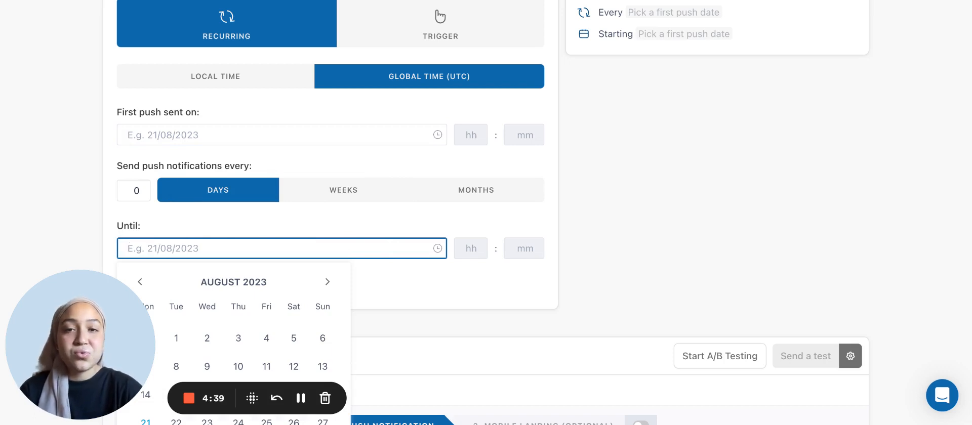
left_click(145, 190)
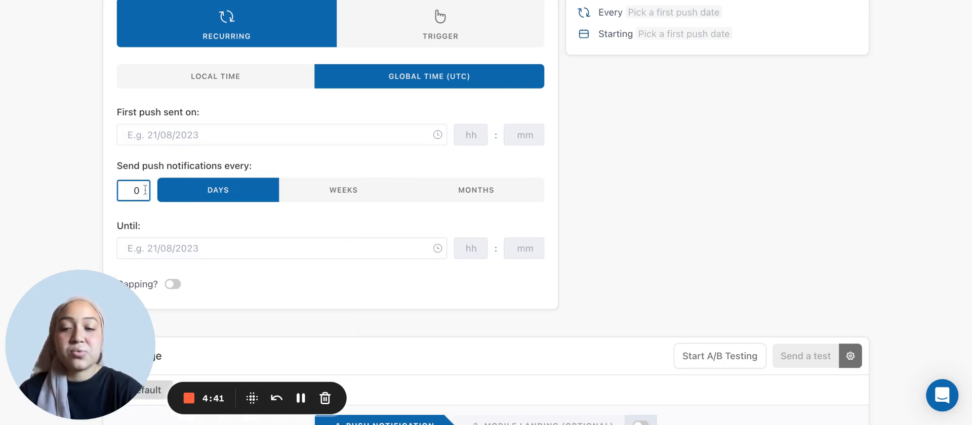
key("BackSpace")
type("1")
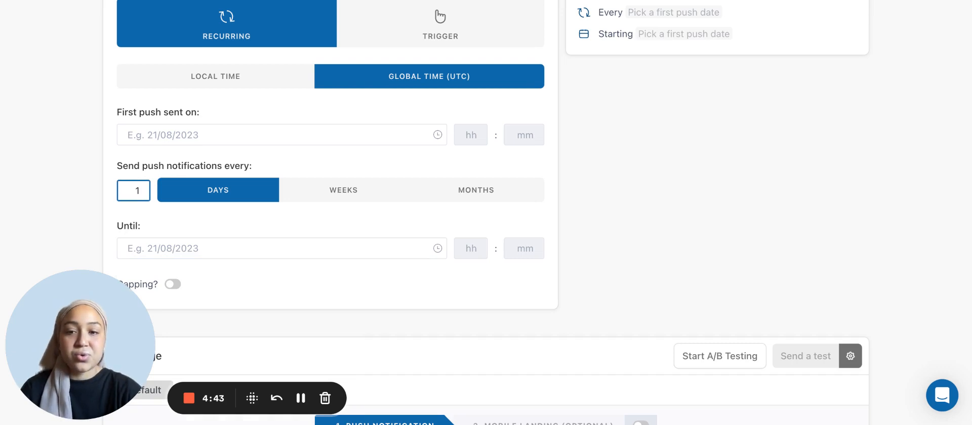
scroll(237, 283, "down", 3)
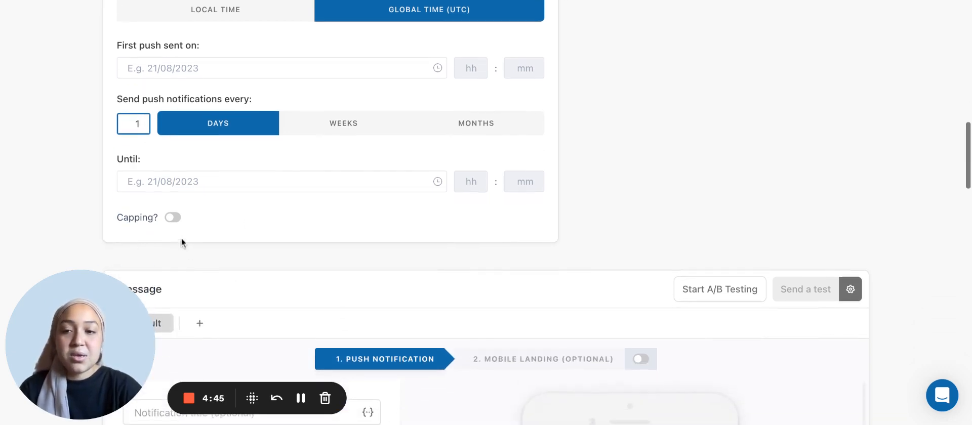
- Turn on capping so that only 1 push is sent per user
left_click(173, 218)
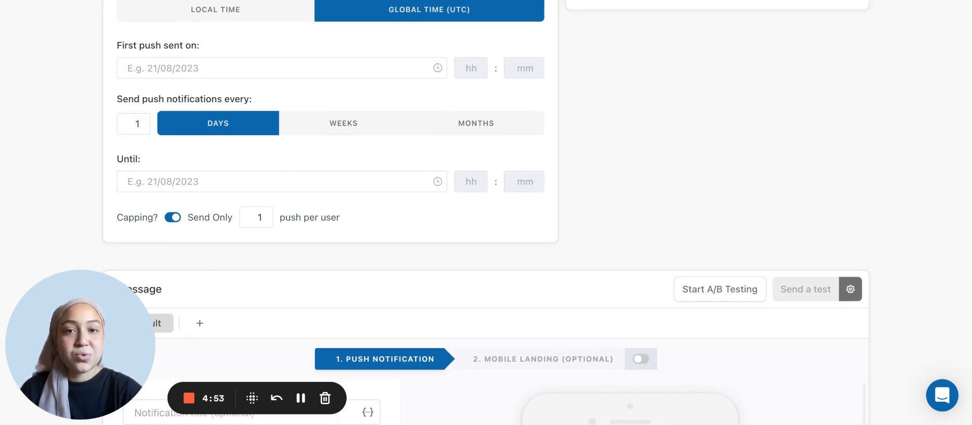
- Write the default push notification with the title "Bienvenue ! 👀" and the message "Découvrez..."
scroll(486, 212, "down", 5)
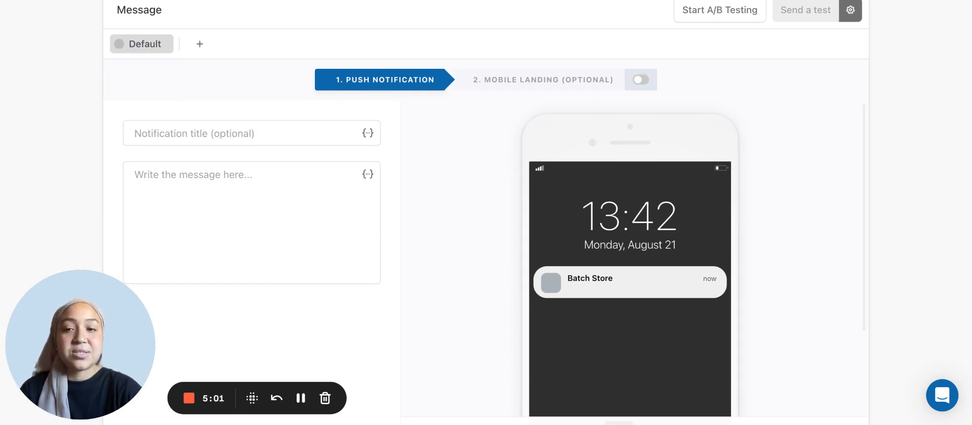
left_click(317, 135)
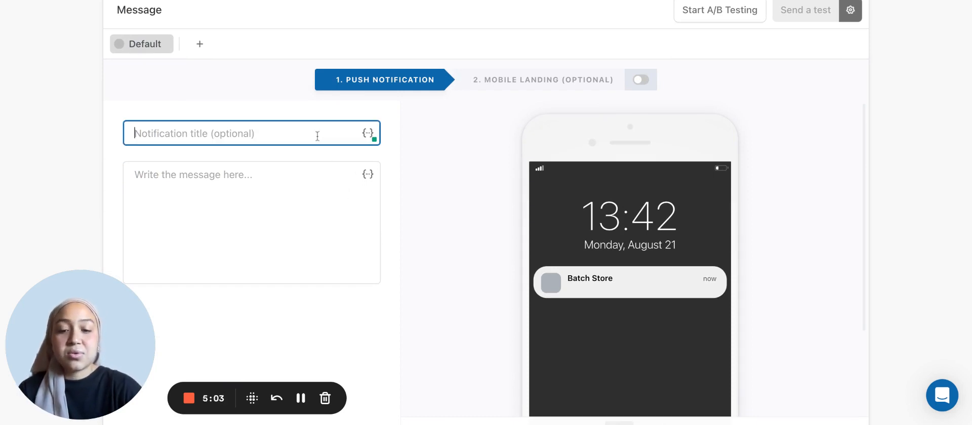
type("Bienvenu")
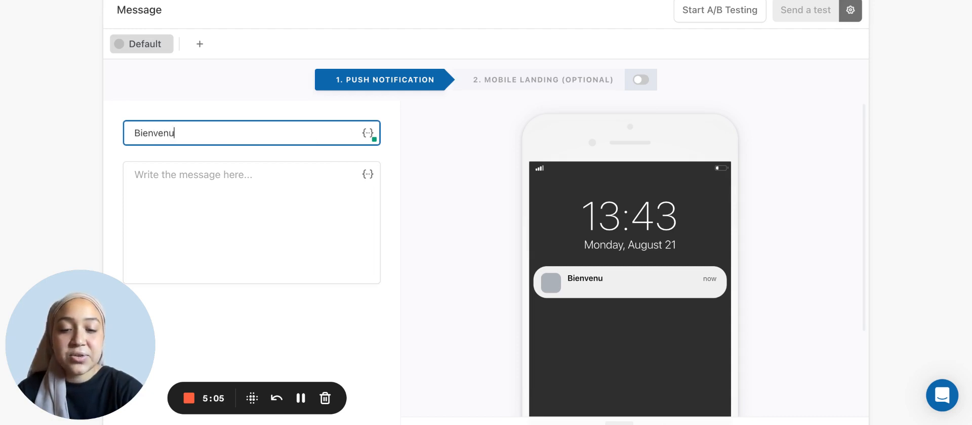
type("e !")
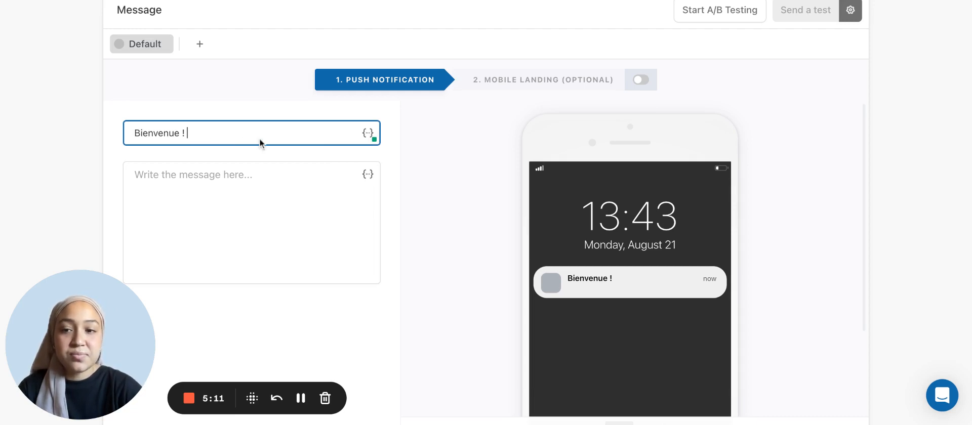
type("👀")
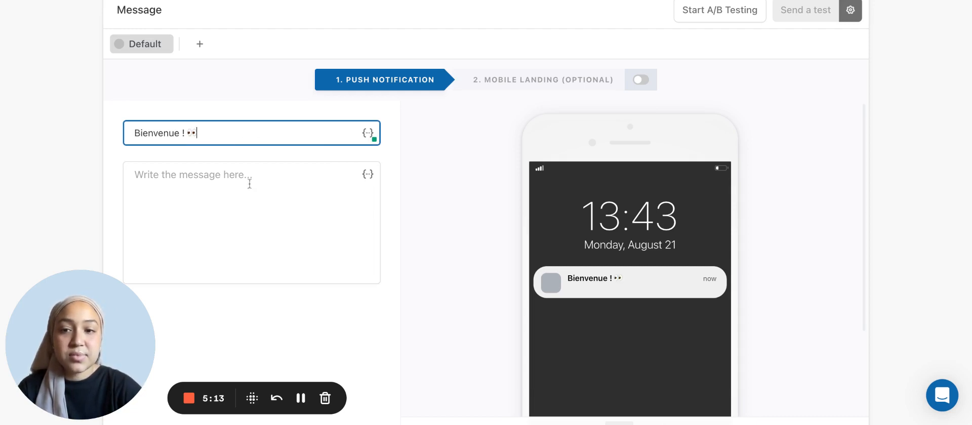
left_click(276, 179)
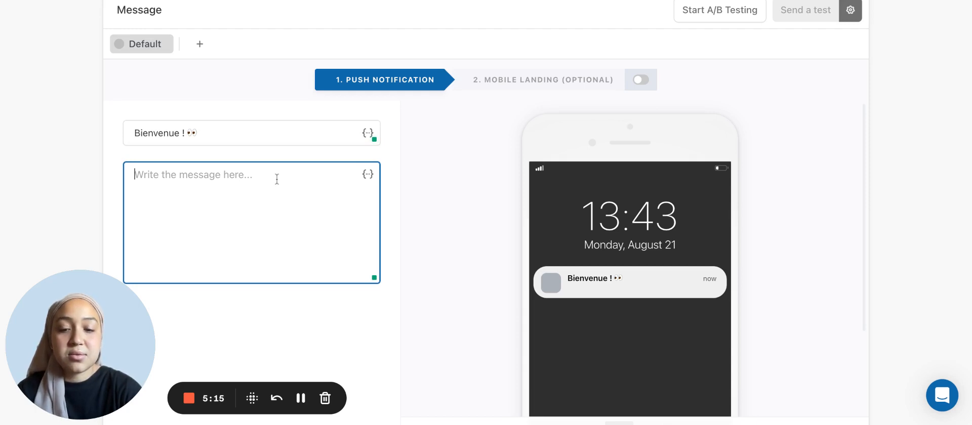
type("Dé")
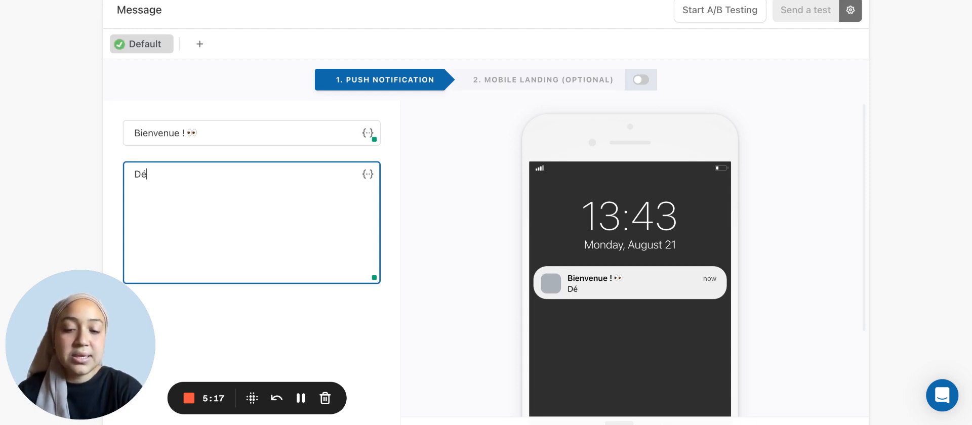
type("couvrez")
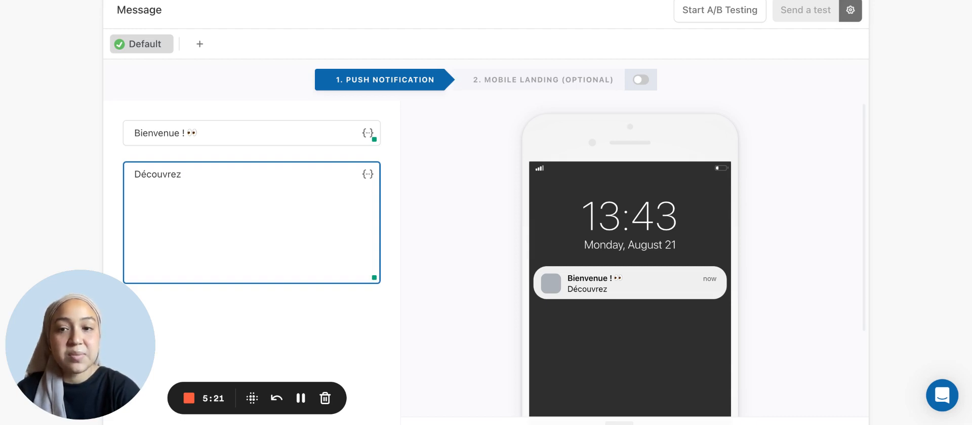
key("BackSpace")
type("...")
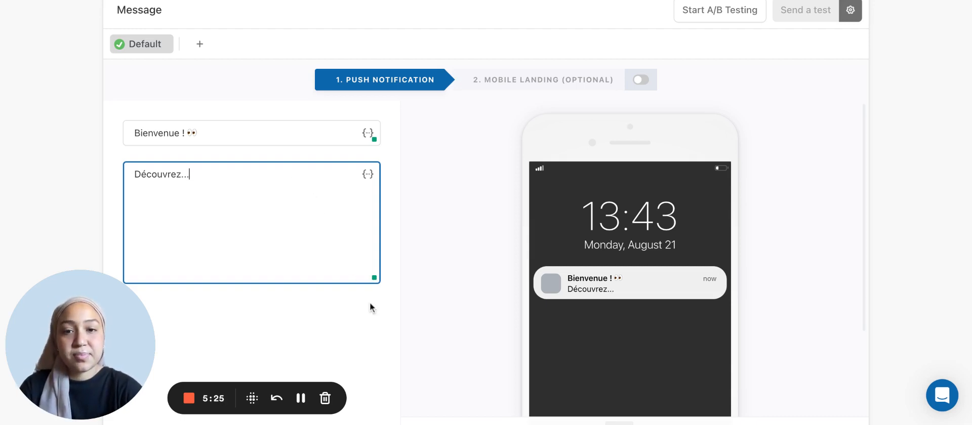
- Look through the message's advanced settings, including deeplink, media, APNS priority, expiration and payload, and the automation's final review summary
scroll(369, 304, "down", 1)
scroll(370, 302, "down", 5)
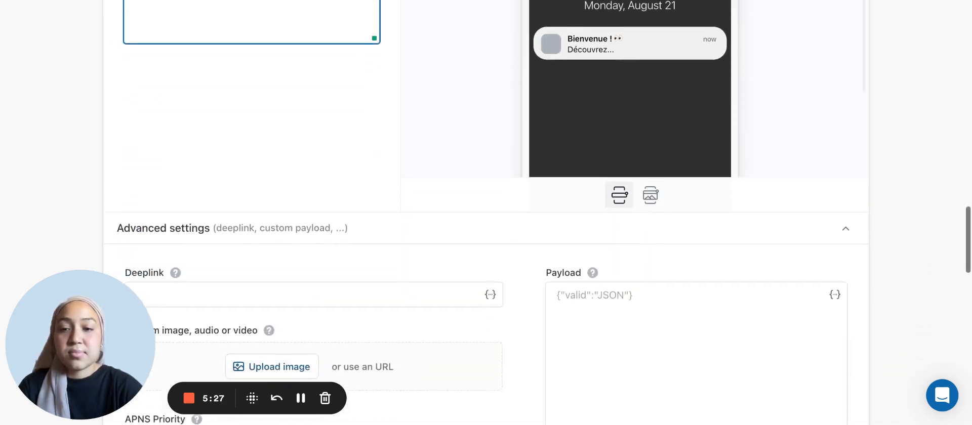
scroll(486, 213, "down", 3)
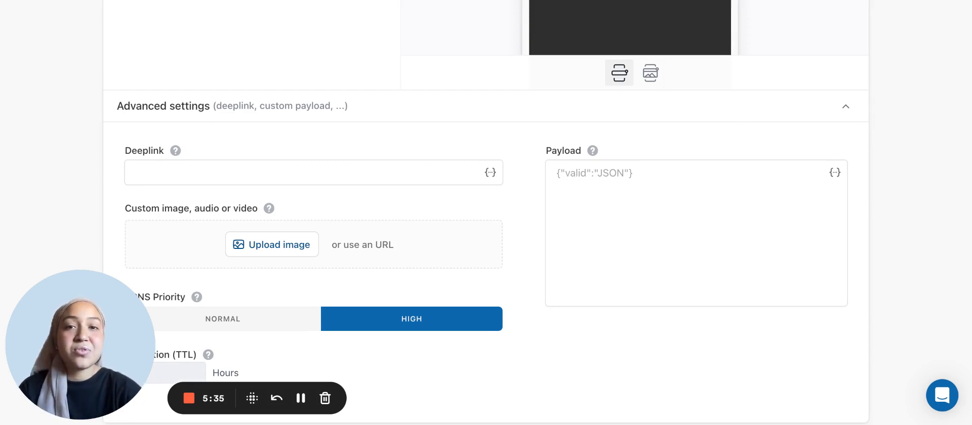
scroll(486, 232, "down", 1)
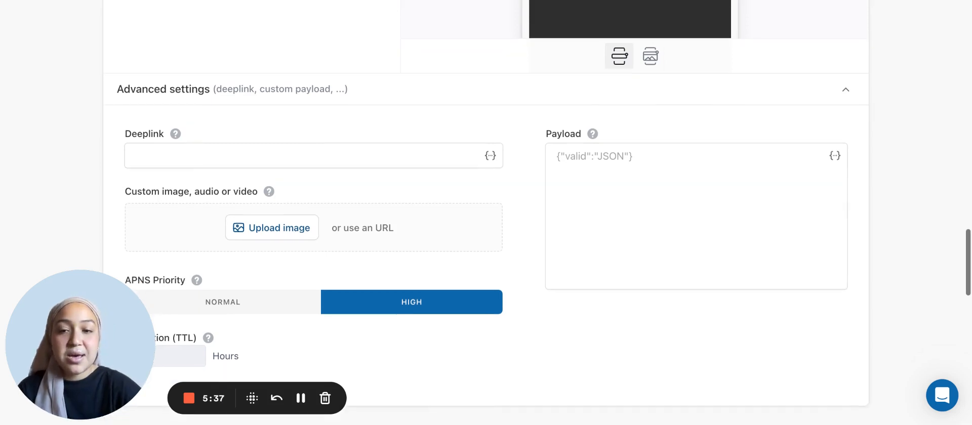
scroll(394, 264, "down", 2)
scroll(394, 266, "down", 2)
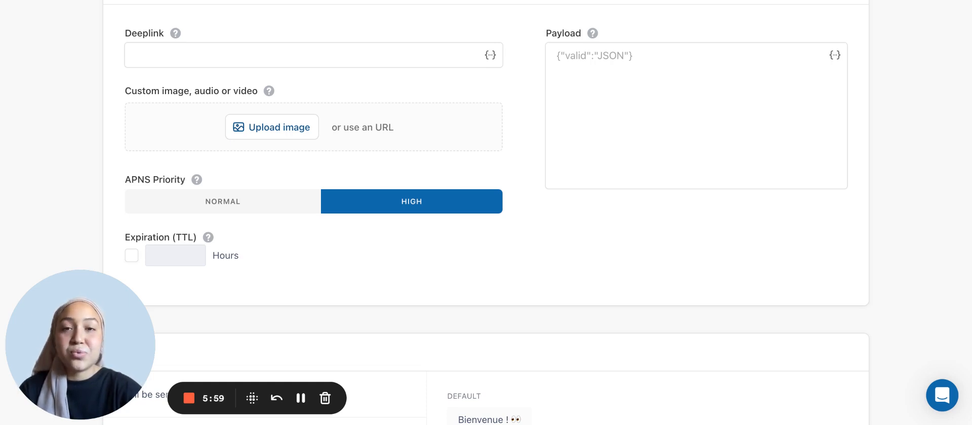
scroll(546, 220, "down", 3)
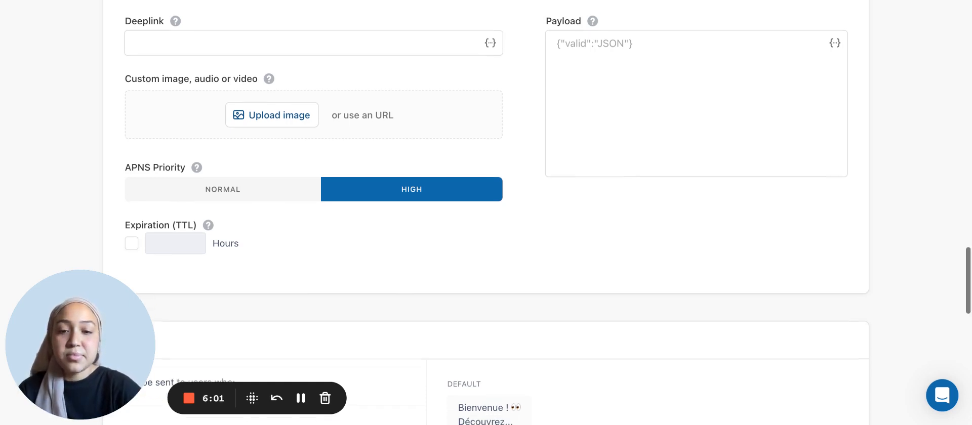
scroll(536, 210, "down", 4)
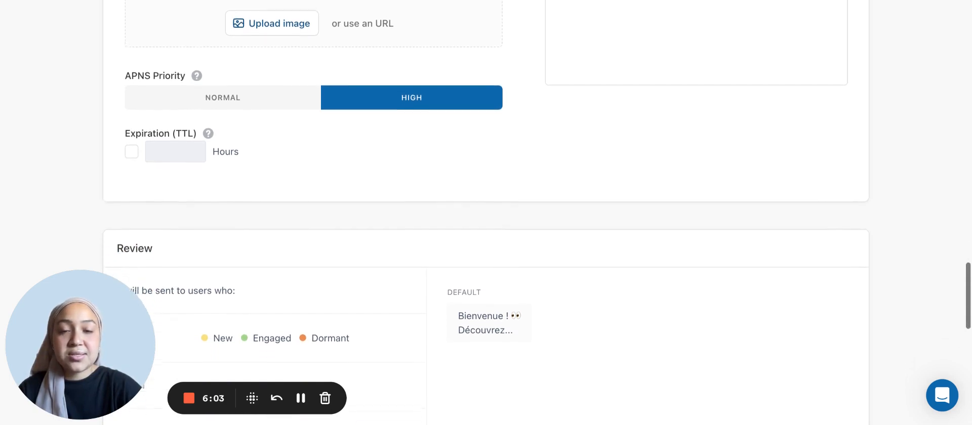
scroll(537, 213, "down", 5)
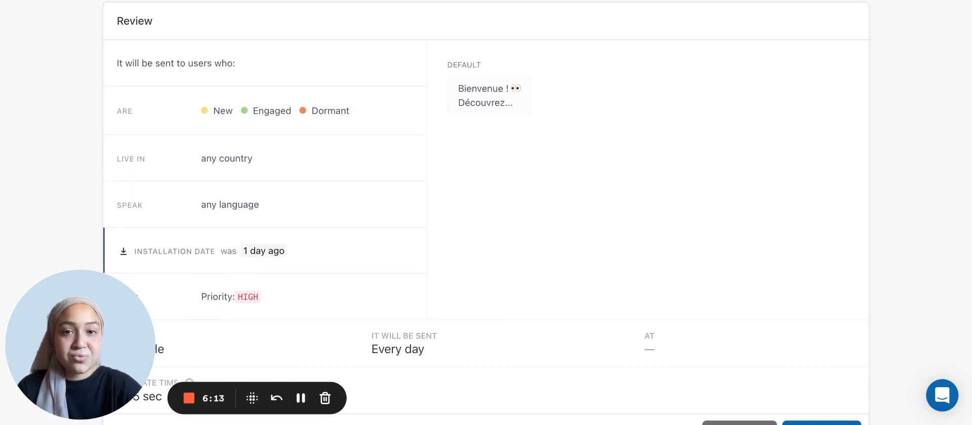
scroll(504, 264, "down", 3)
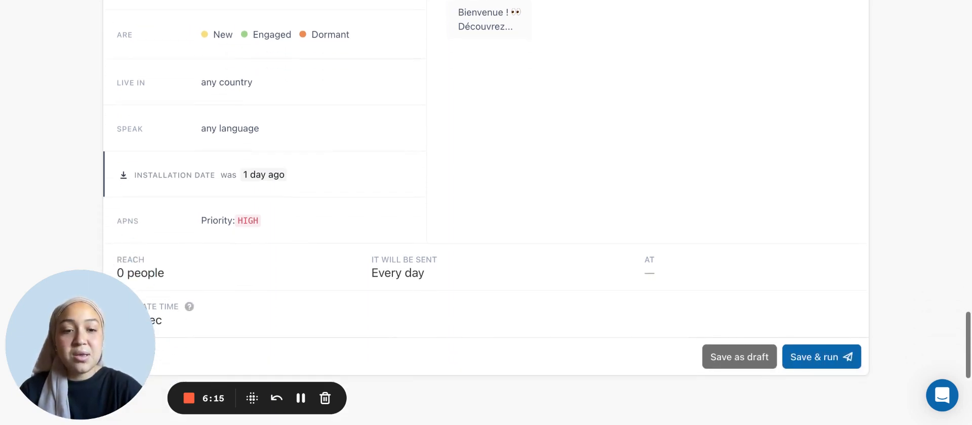